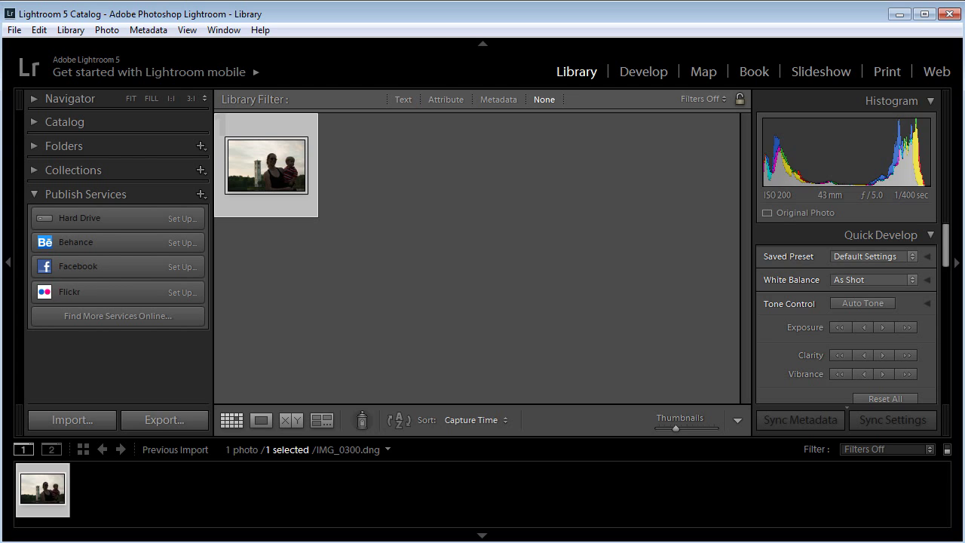
Step: Choose File > New Catalog to start a new catalog saved in My Pics
click(19, 35)
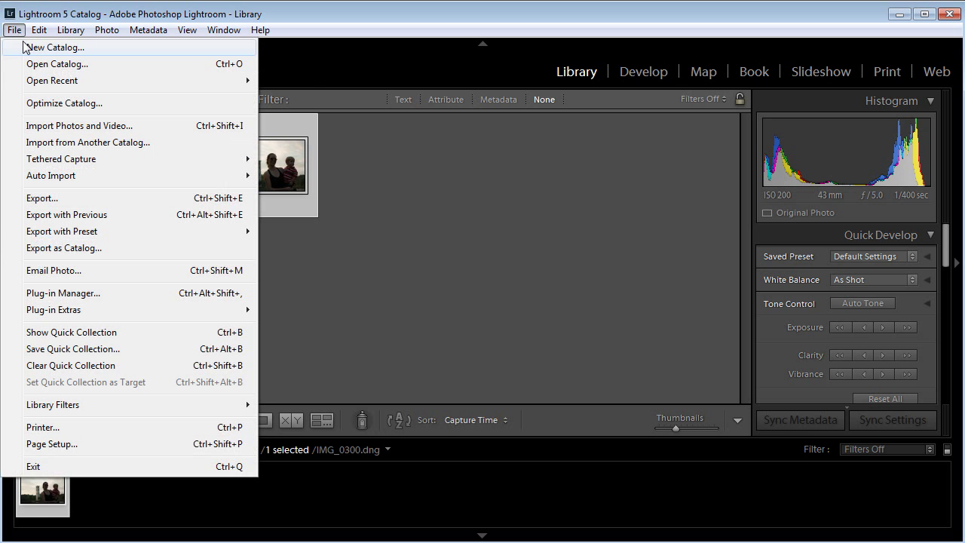
click(28, 48)
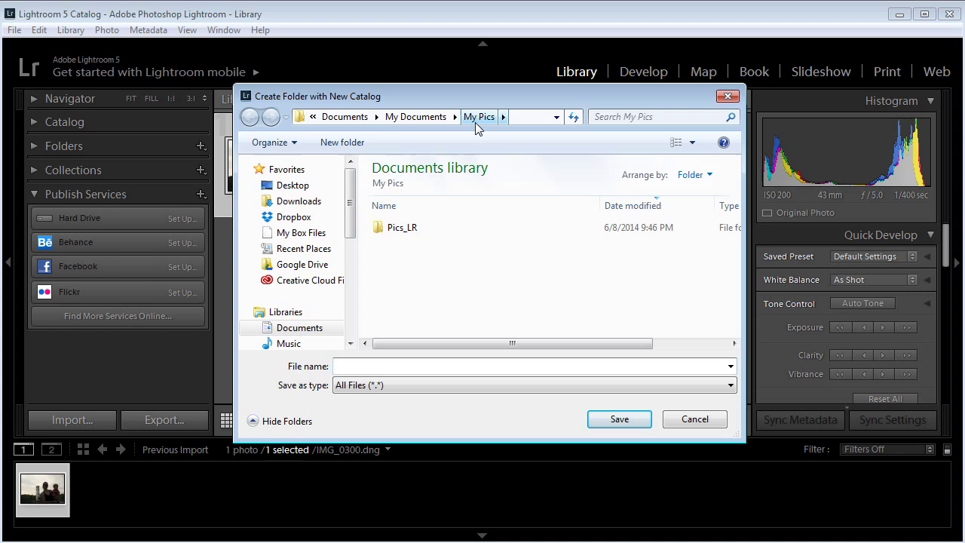
Step: Name the new catalog 'Lightroom_Lesson', correcting the typo, and save it
text(Lightroom_Lesson)
key(BackSpace)
key(BackSpace)
text(on)
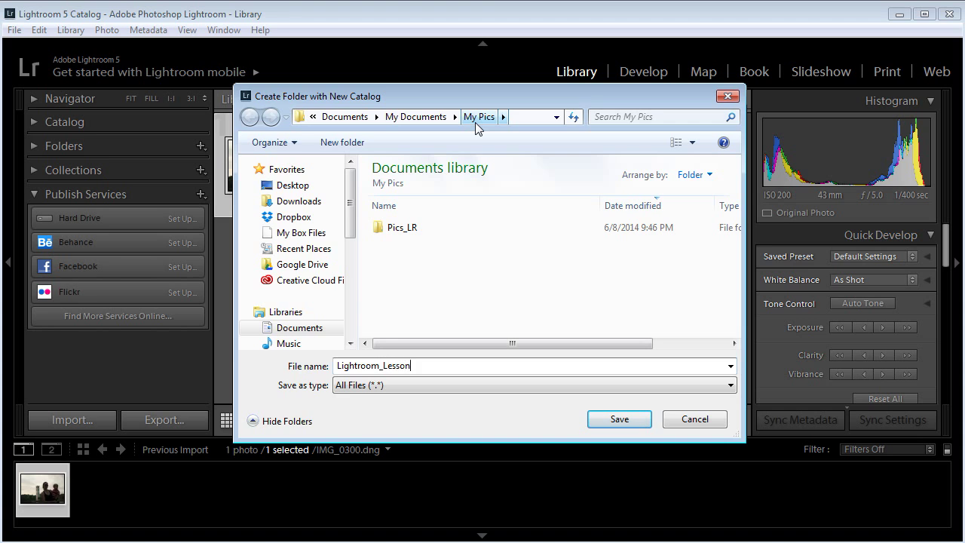
click(612, 422)
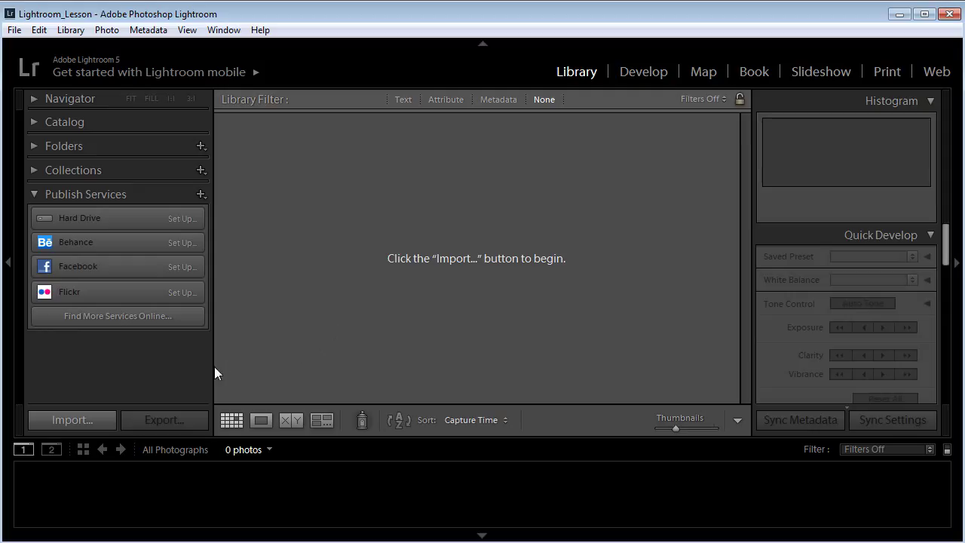
Step: Start an import with the Working folder on Working (E:) as the source, listing 737 photos
click(74, 419)
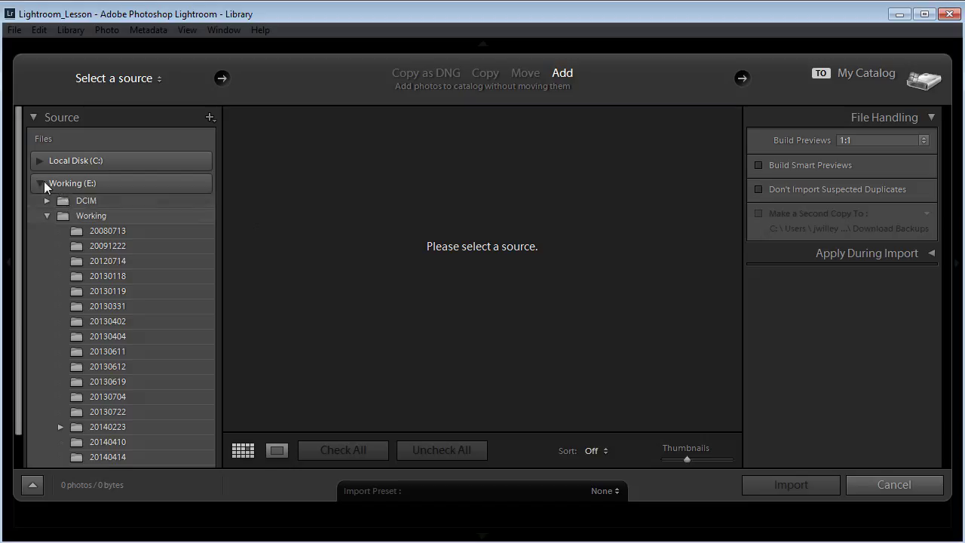
click(41, 183)
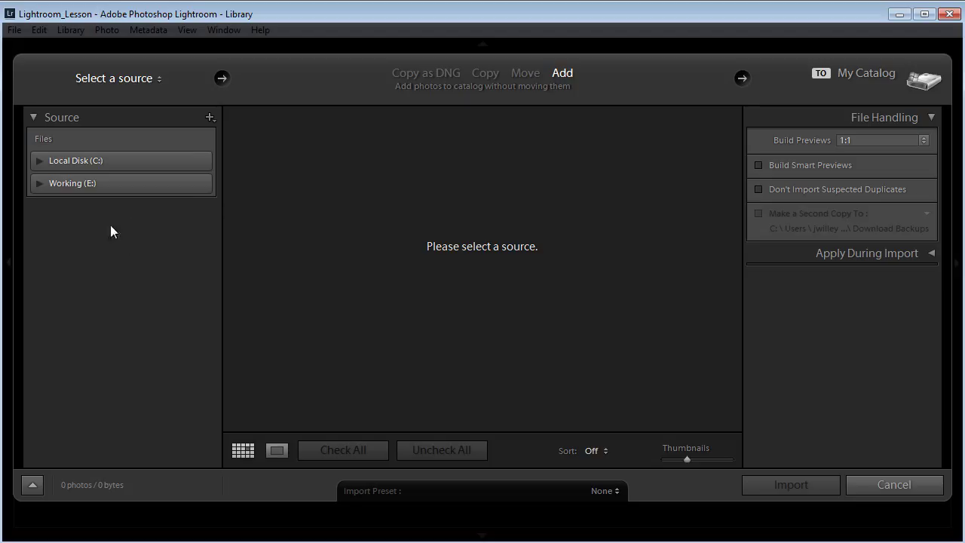
click(41, 183)
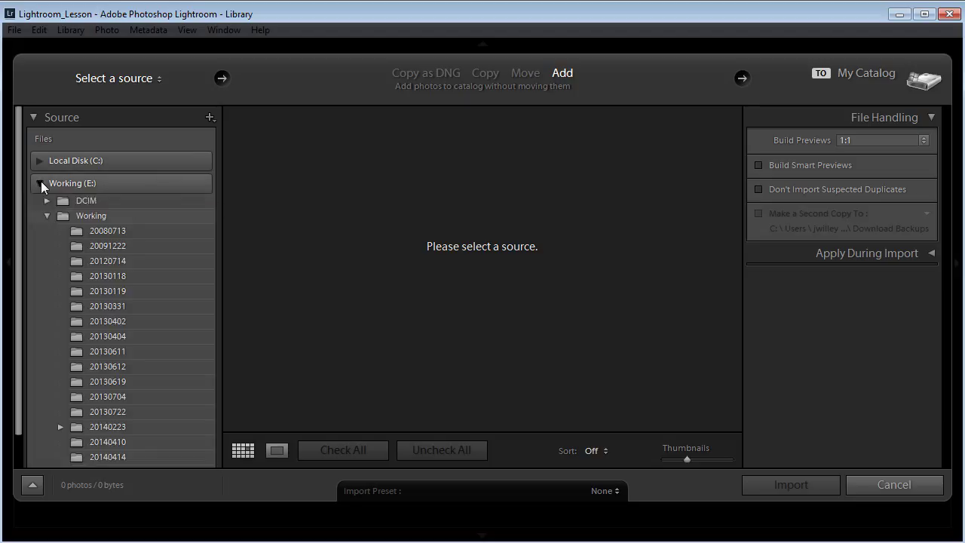
click(95, 215)
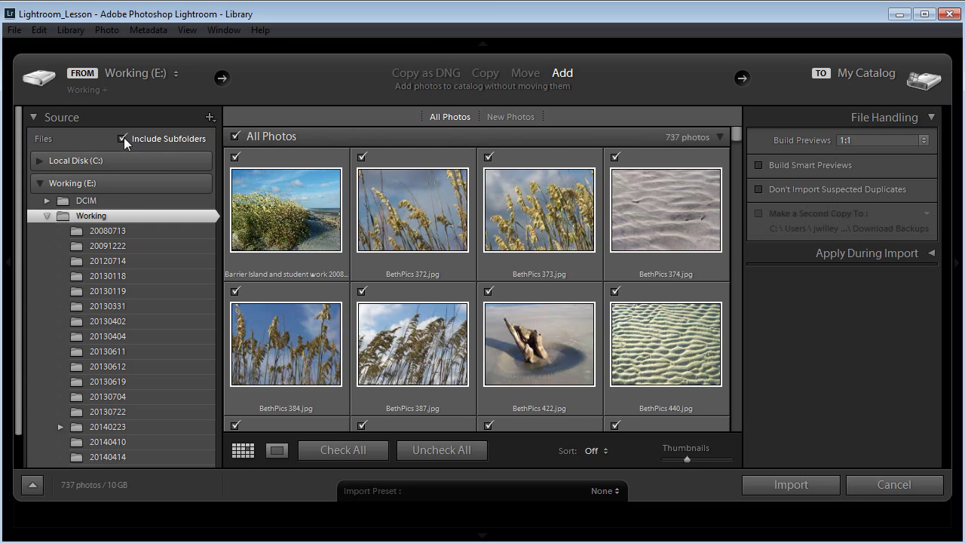
click(123, 139)
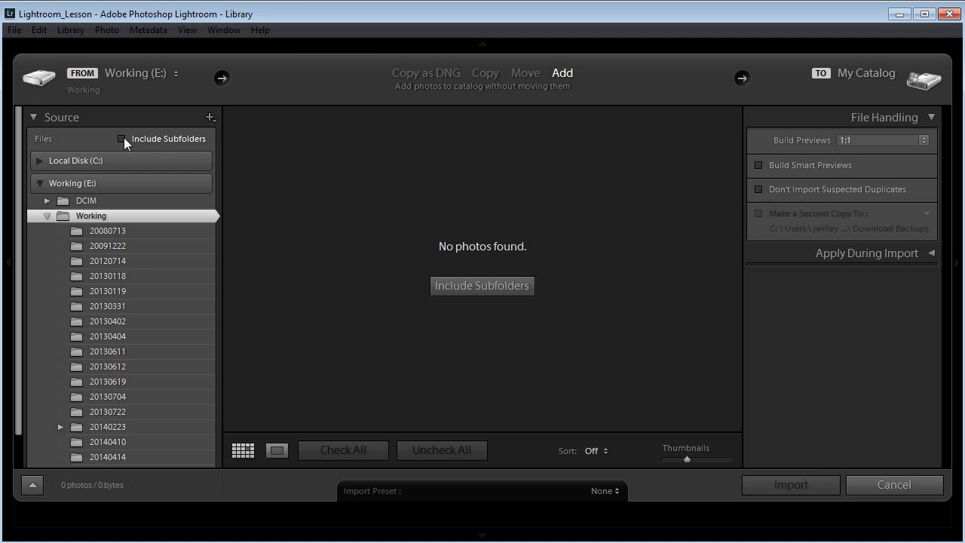
click(122, 139)
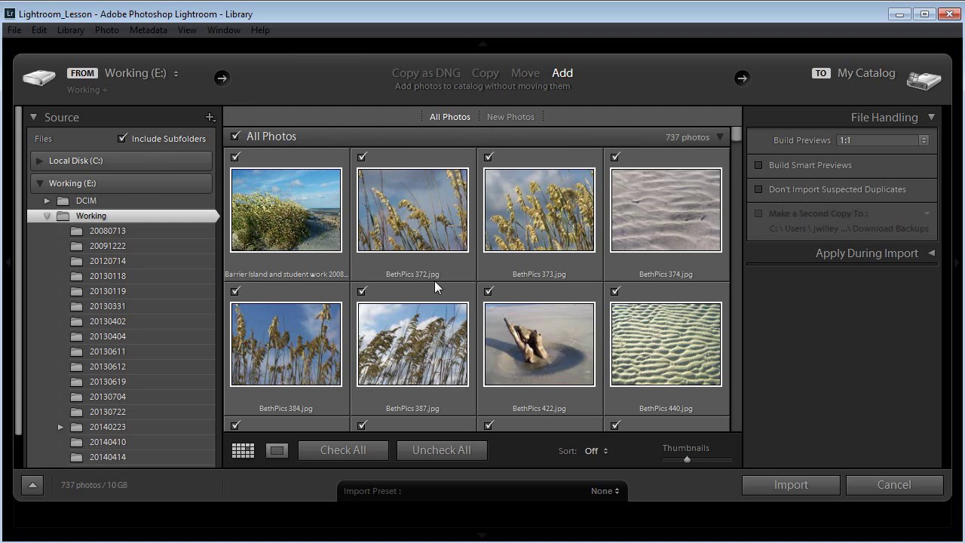
scroll(482, 274, down, 5)
scroll(482, 272, down, 2)
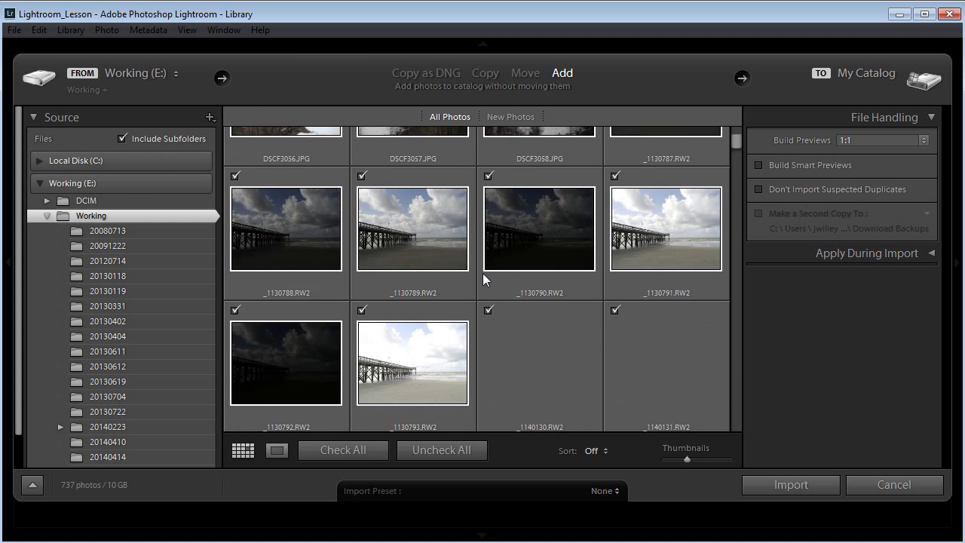
scroll(482, 273, up, 10)
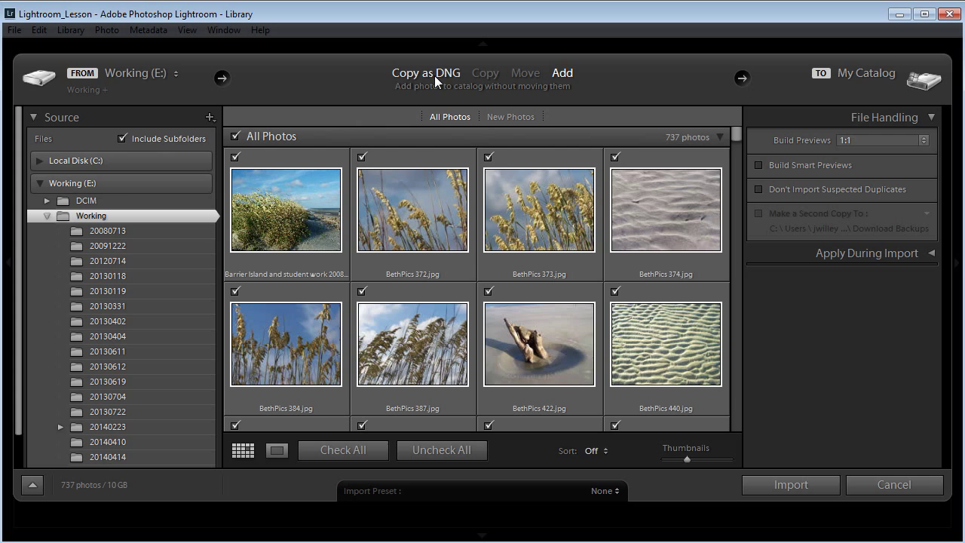
Step: Try the Copy and Copy as DNG import modes, then settle on Move to Local Disk (C:)
click(475, 73)
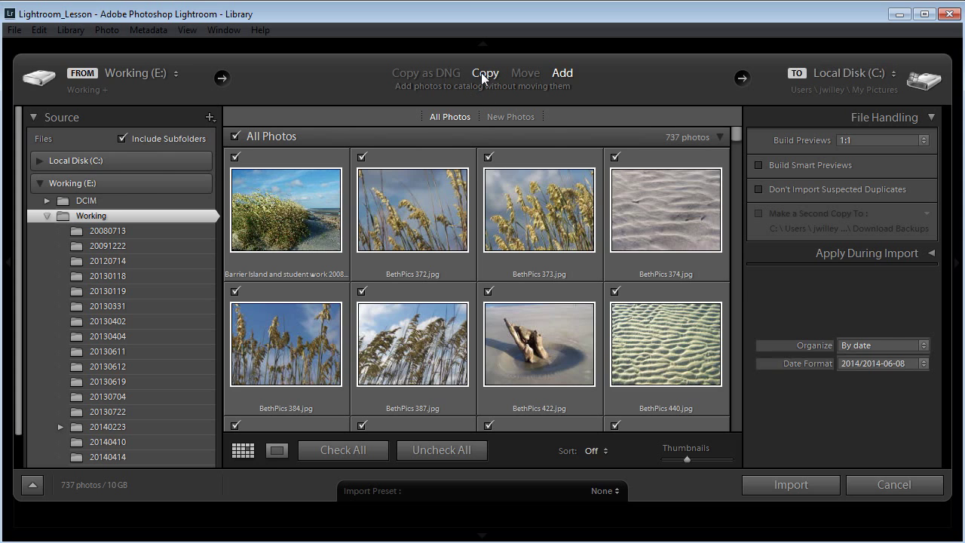
click(434, 73)
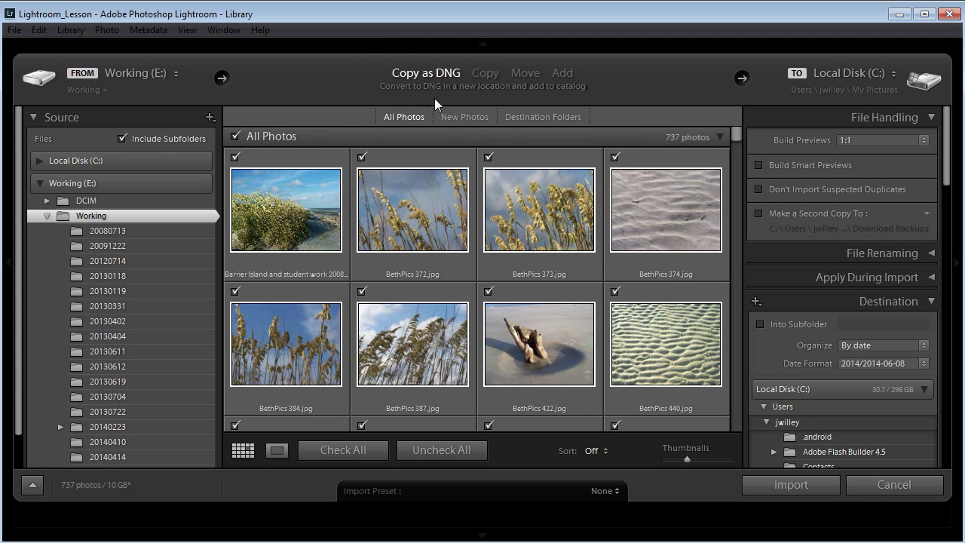
click(481, 74)
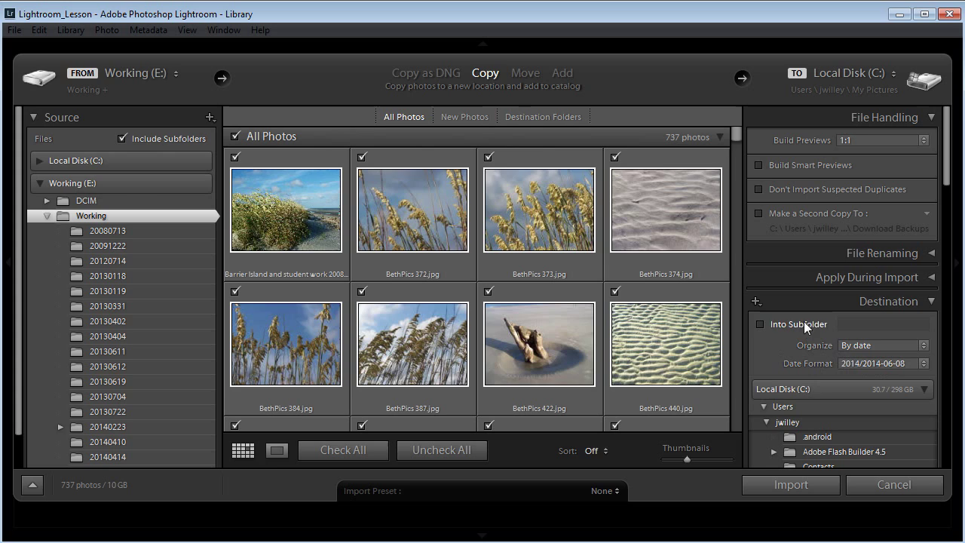
click(523, 76)
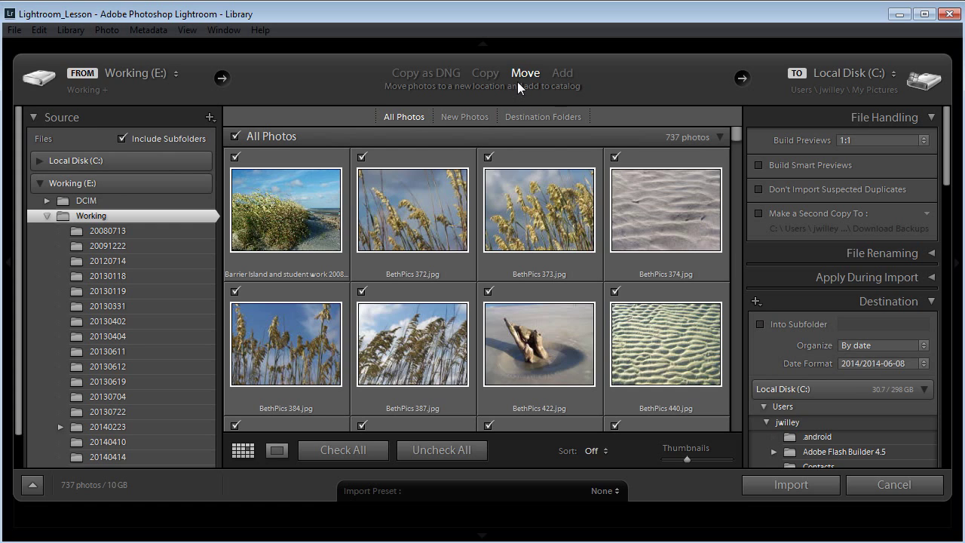
Step: Switch the import mode back to Add so the 737 photos stay on Working (E:)
click(562, 72)
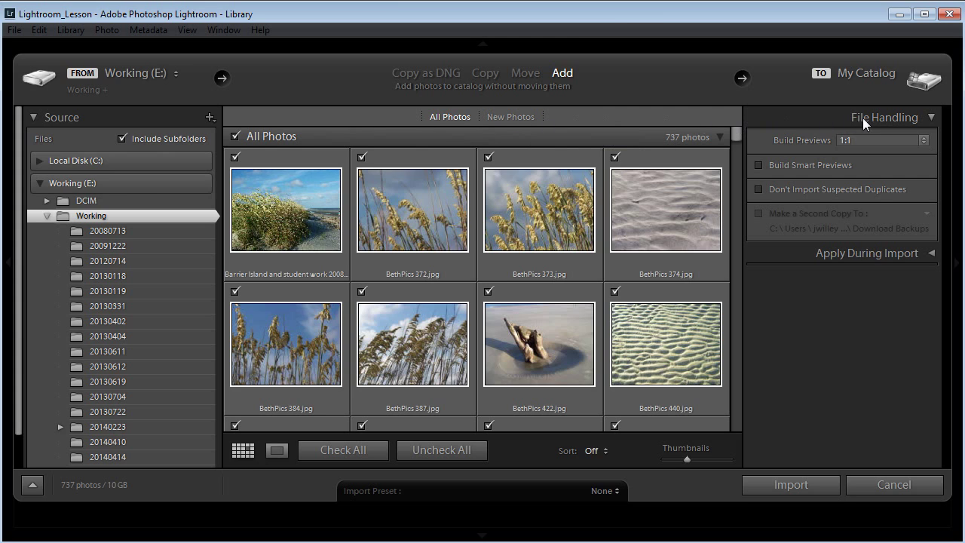
Step: Expand the File Handling panel to show the Build Previews setting, currently 1:1
click(926, 117)
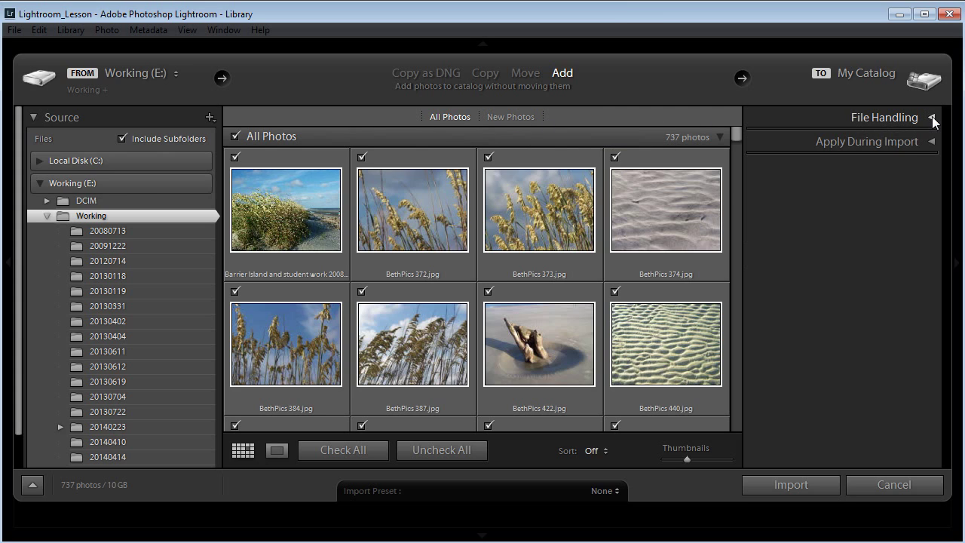
click(931, 117)
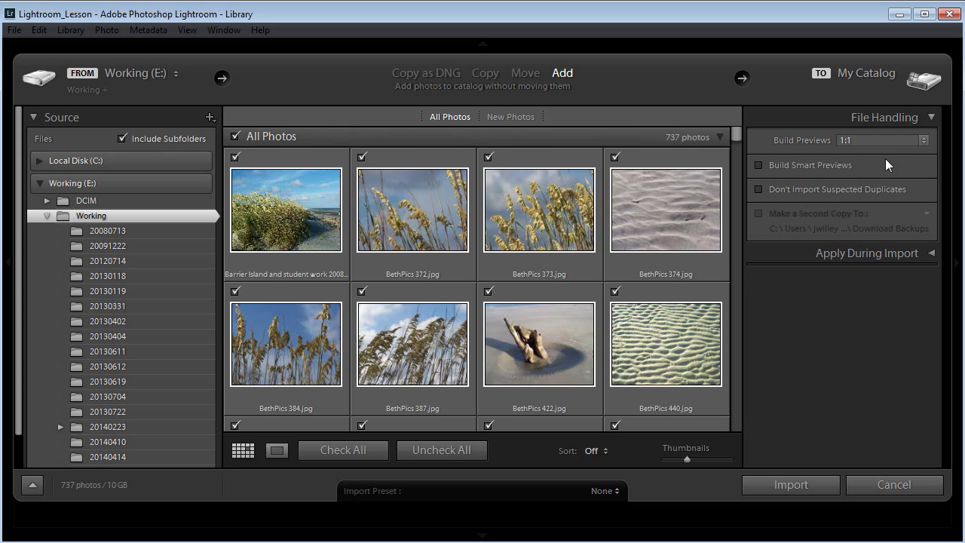
Step: Change Build Previews from 1:1 to Standard
click(923, 140)
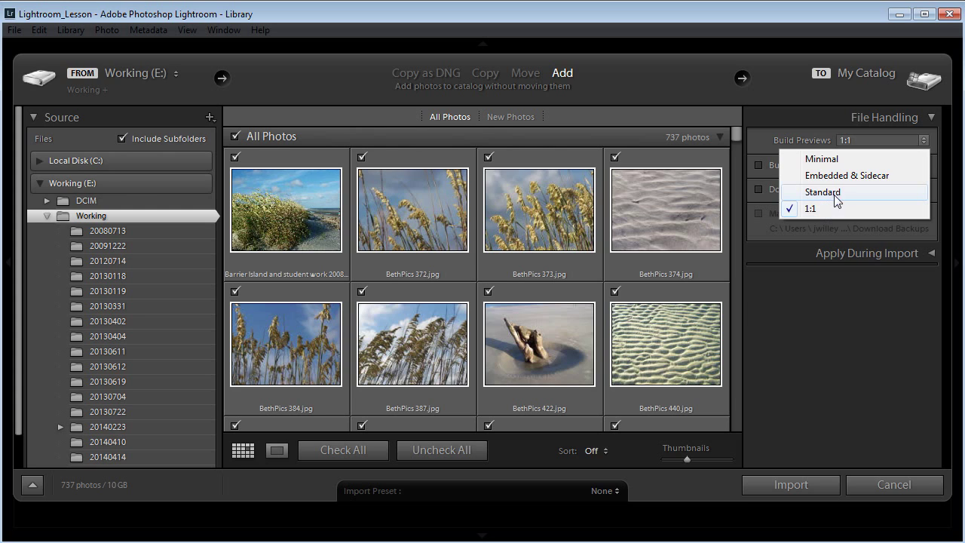
click(820, 192)
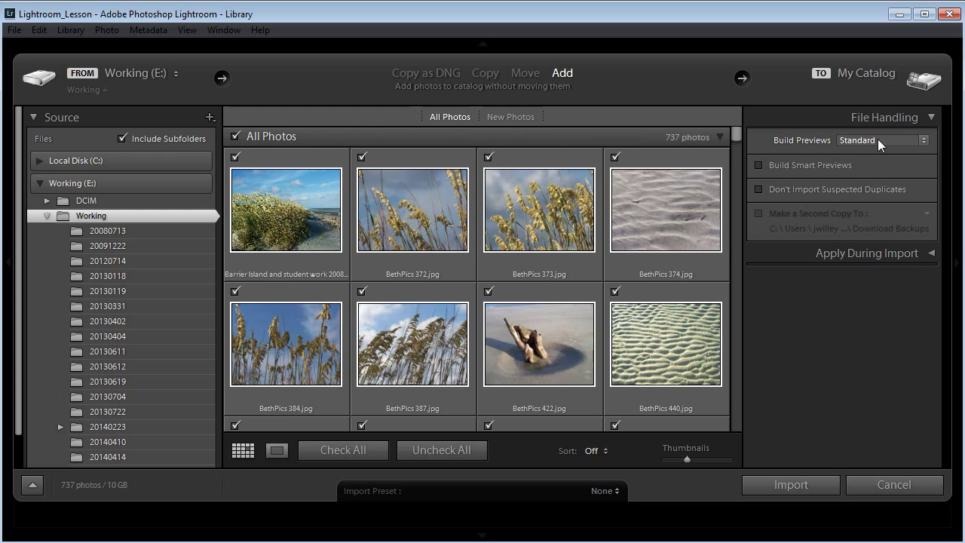
Step: Expand Apply During Import and leave both Develop Settings and Metadata at None
click(870, 254)
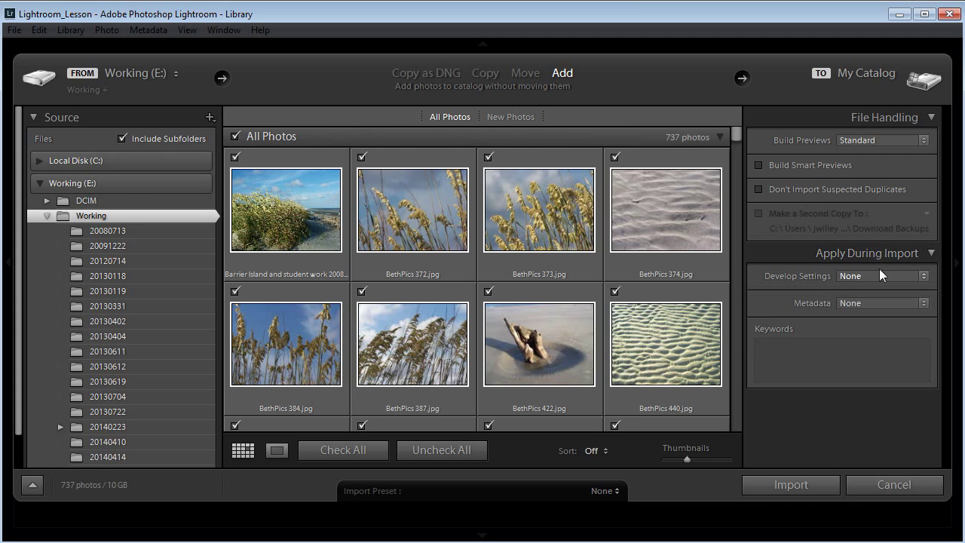
click(855, 279)
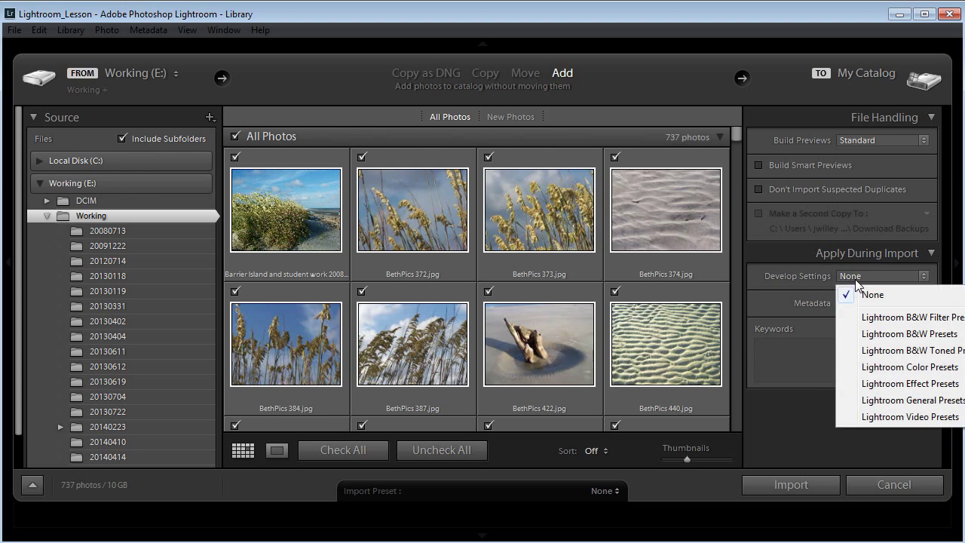
mouse_move(903, 351)
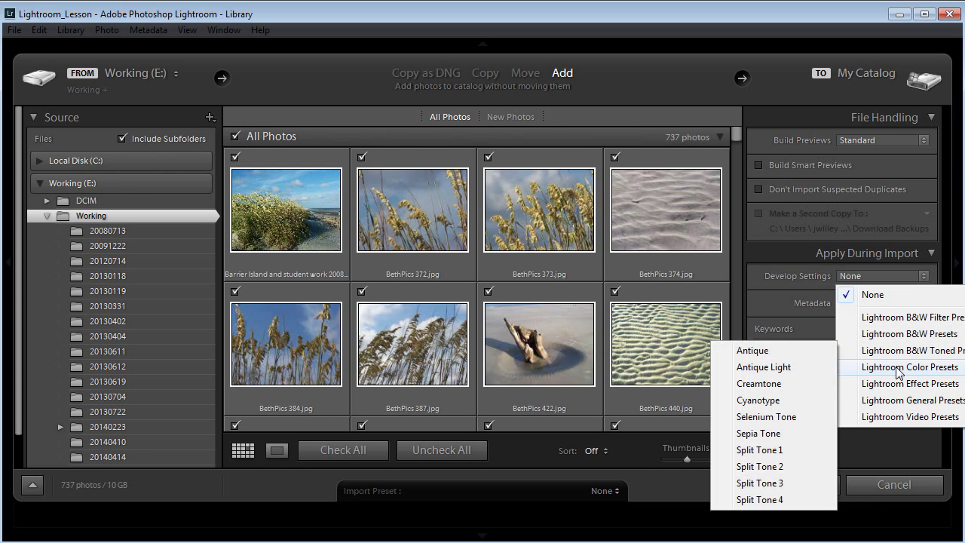
mouse_move(896, 371)
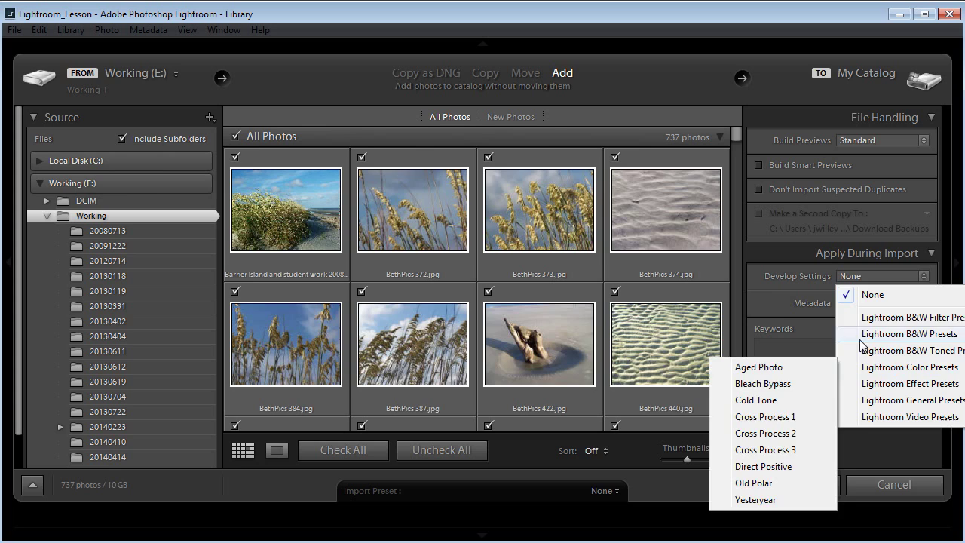
click(791, 297)
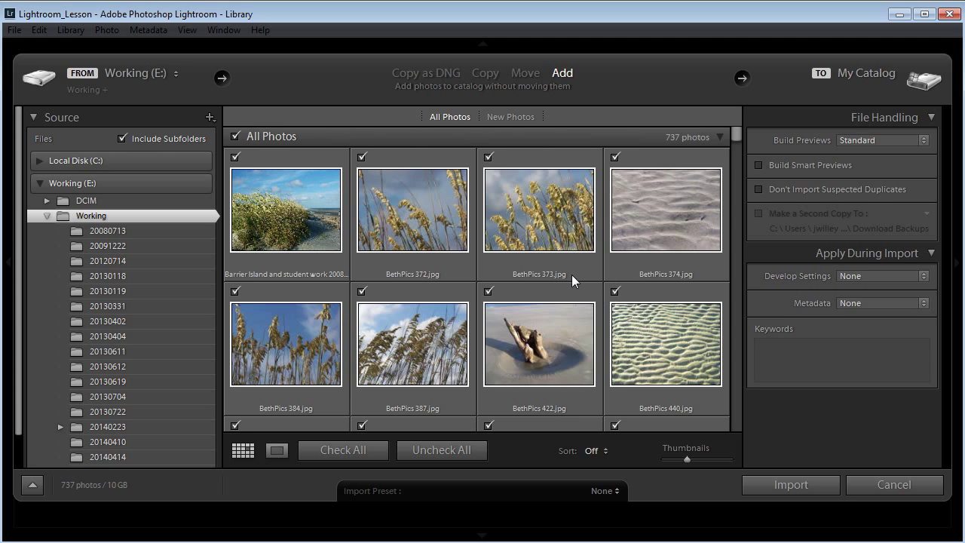
click(856, 302)
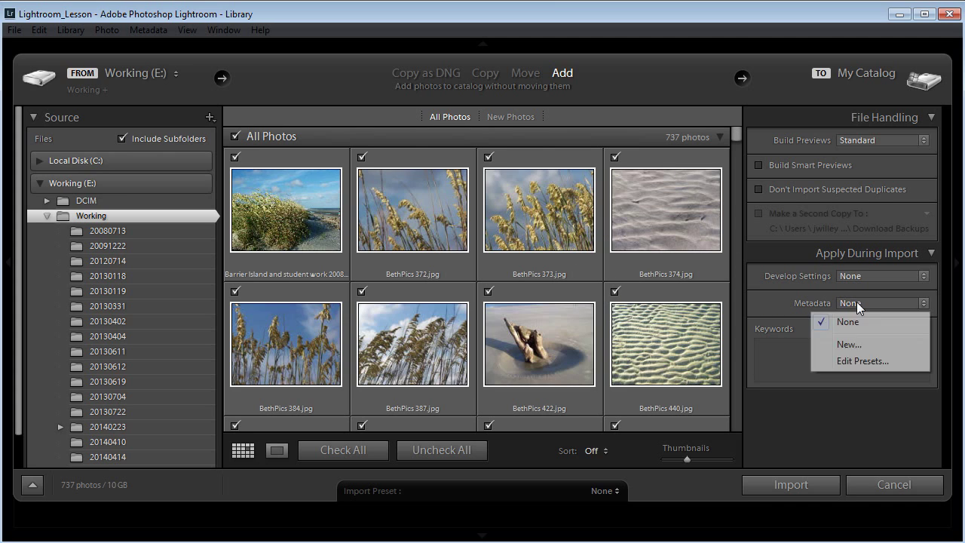
click(770, 308)
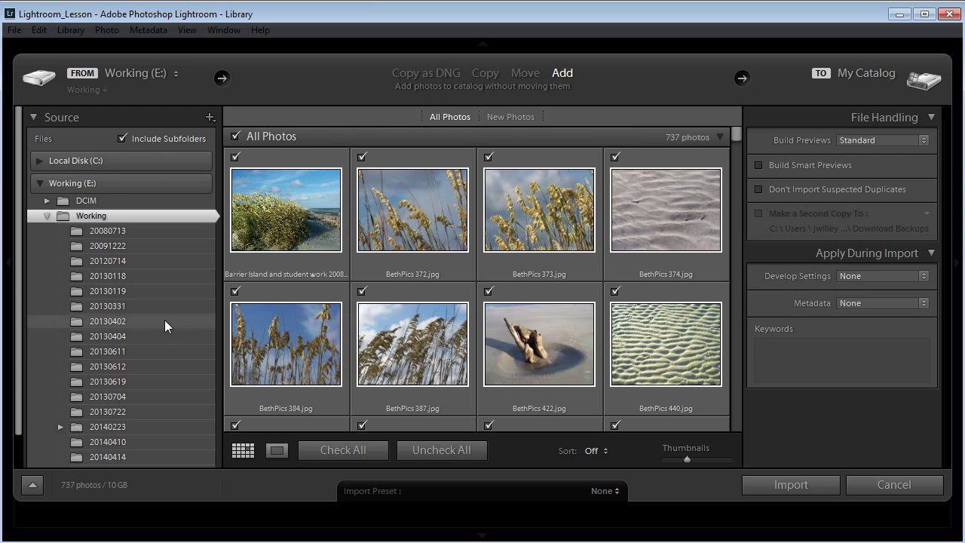
Step: Scroll through the 737 import thumbnails, then collapse the Apply During Import panel
scroll(164, 319, down, 1)
scroll(164, 320, up, 1)
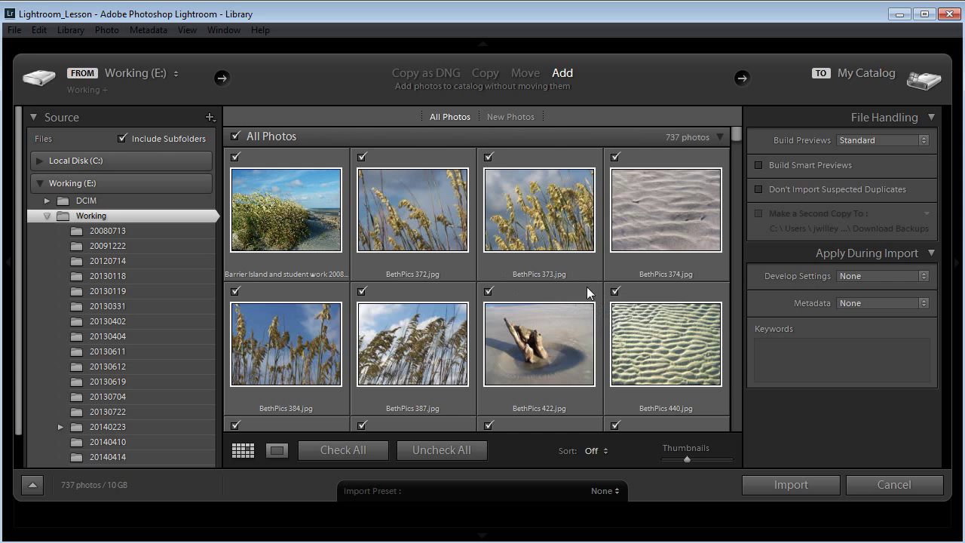
scroll(570, 281, down, 5)
scroll(570, 281, down, 2)
scroll(569, 281, up, 7)
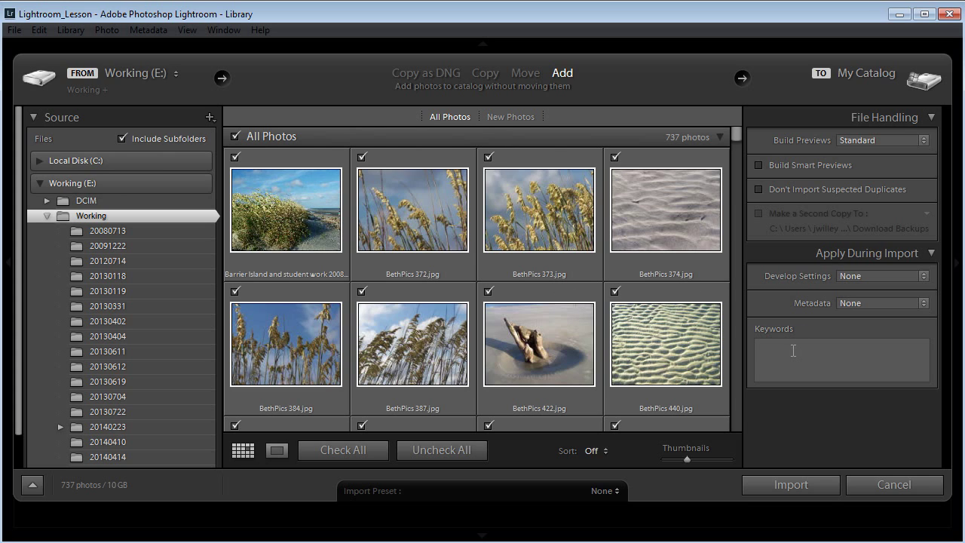
scroll(548, 321, down, 15)
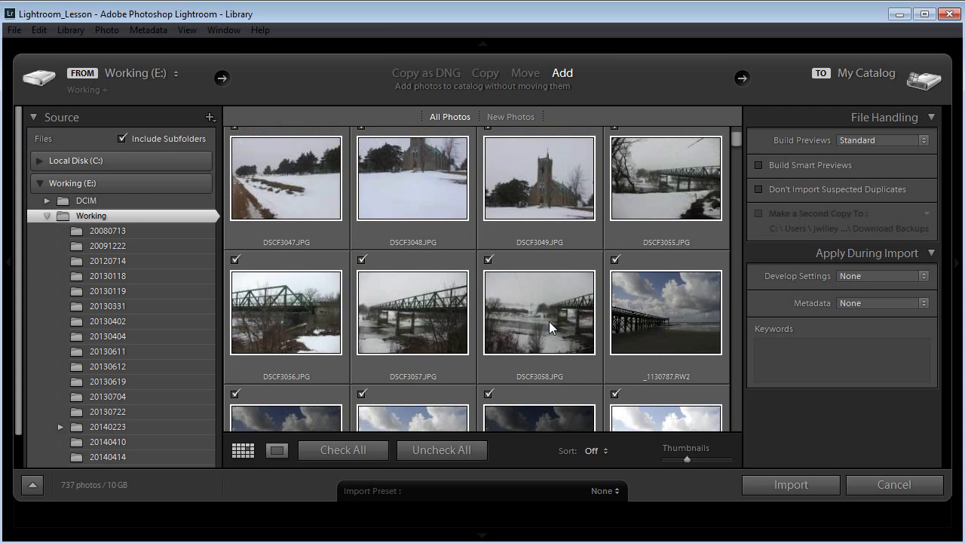
scroll(549, 321, up, 15)
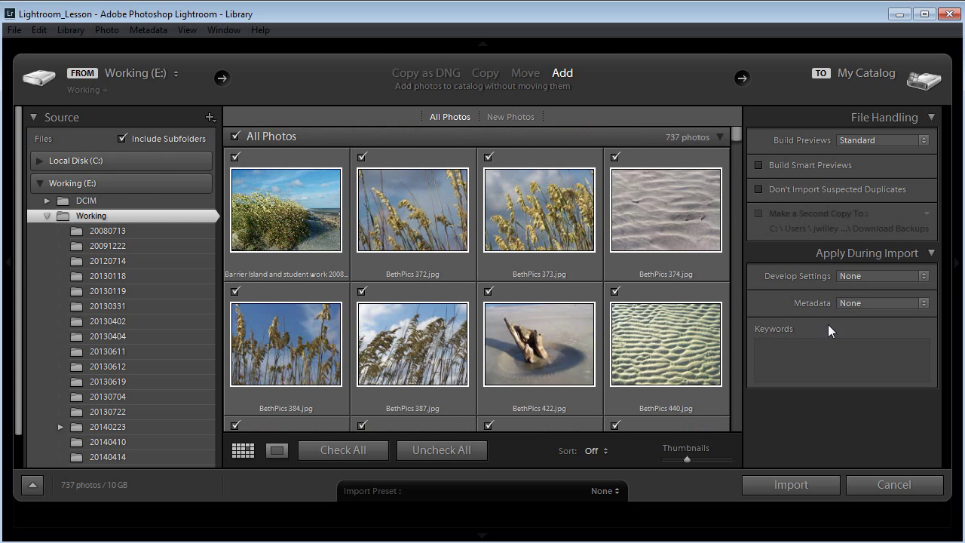
click(930, 253)
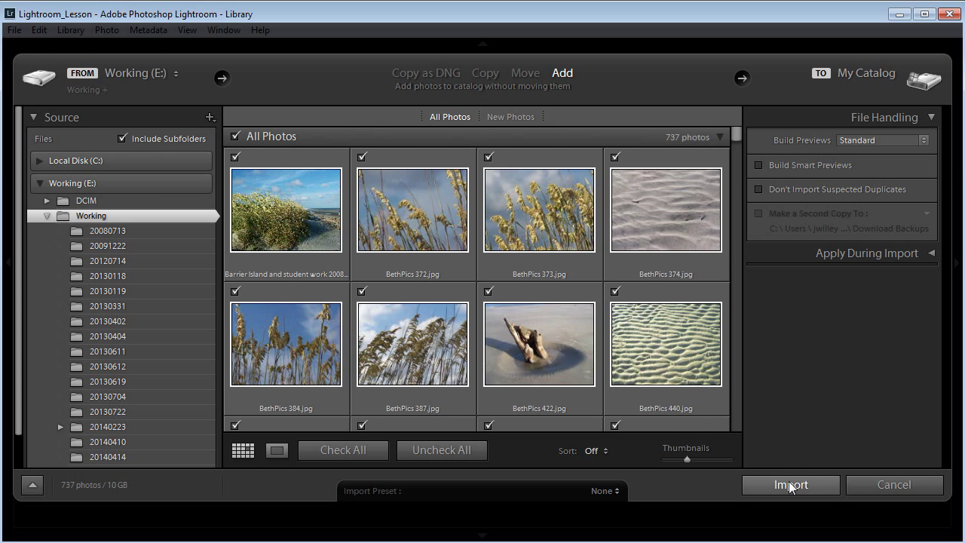
Step: Import the 737 checked photos from Working (E:) into the Library
click(785, 483)
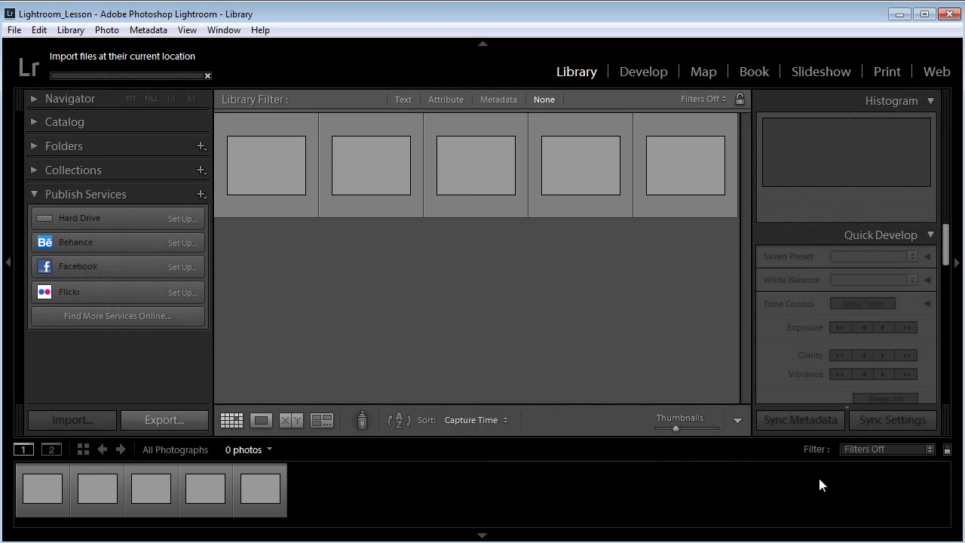